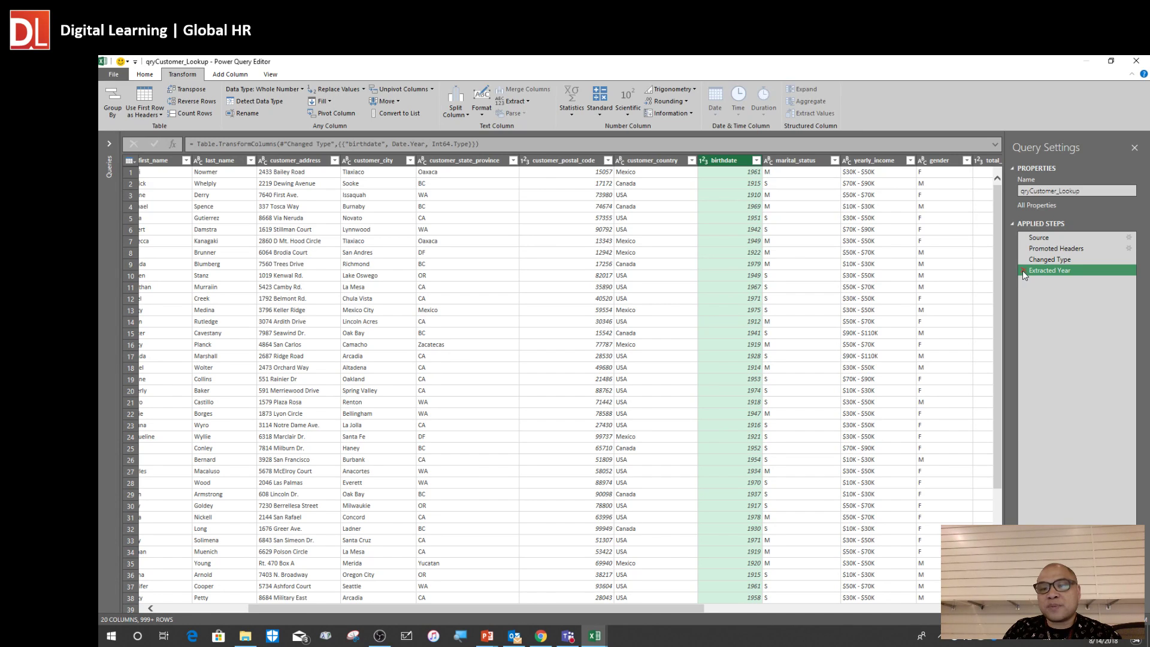
Delete the Extracted Year step, check full birthdate values, and select the birthdate column.
click(1023, 270)
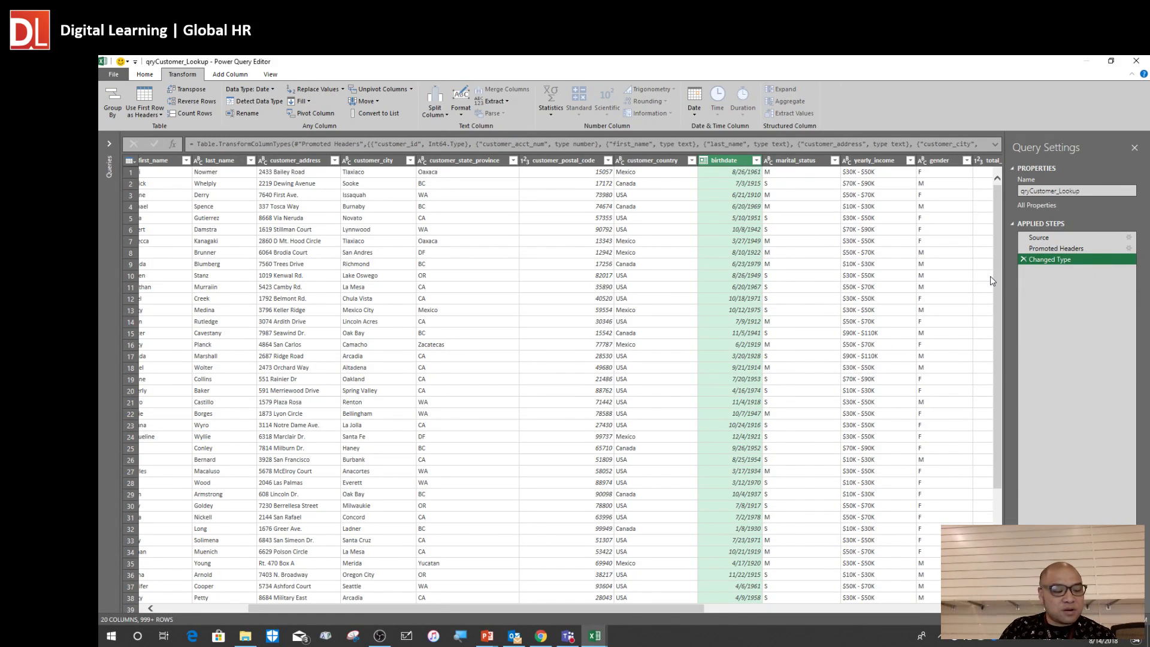
click(739, 207)
click(744, 266)
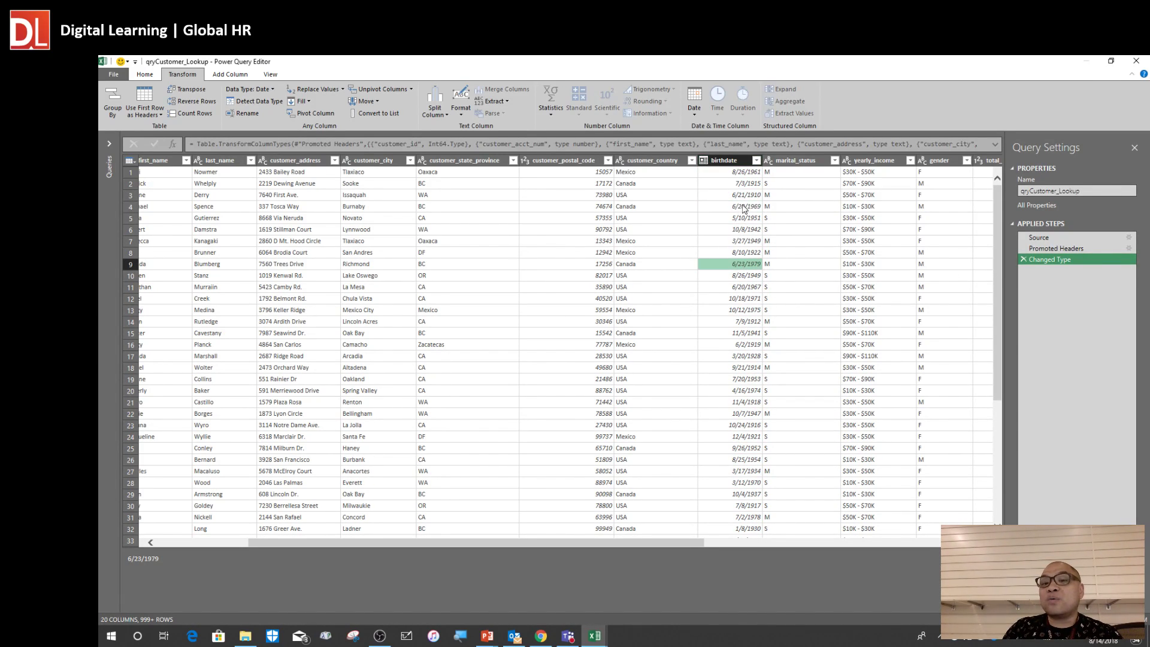
click(744, 209)
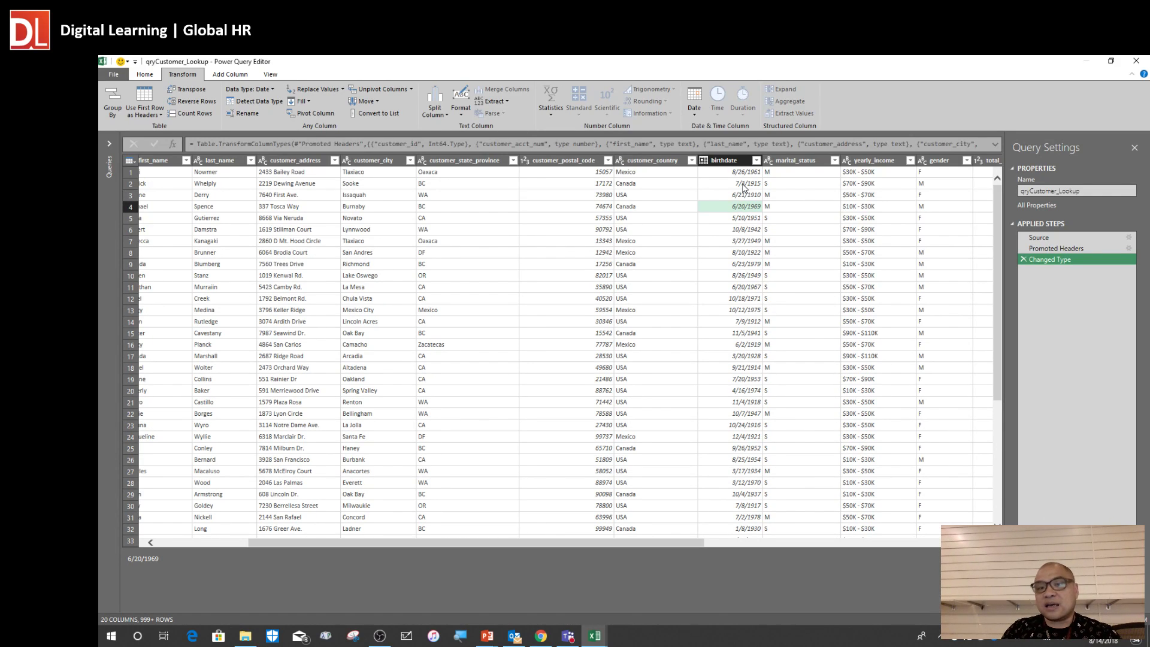
click(735, 160)
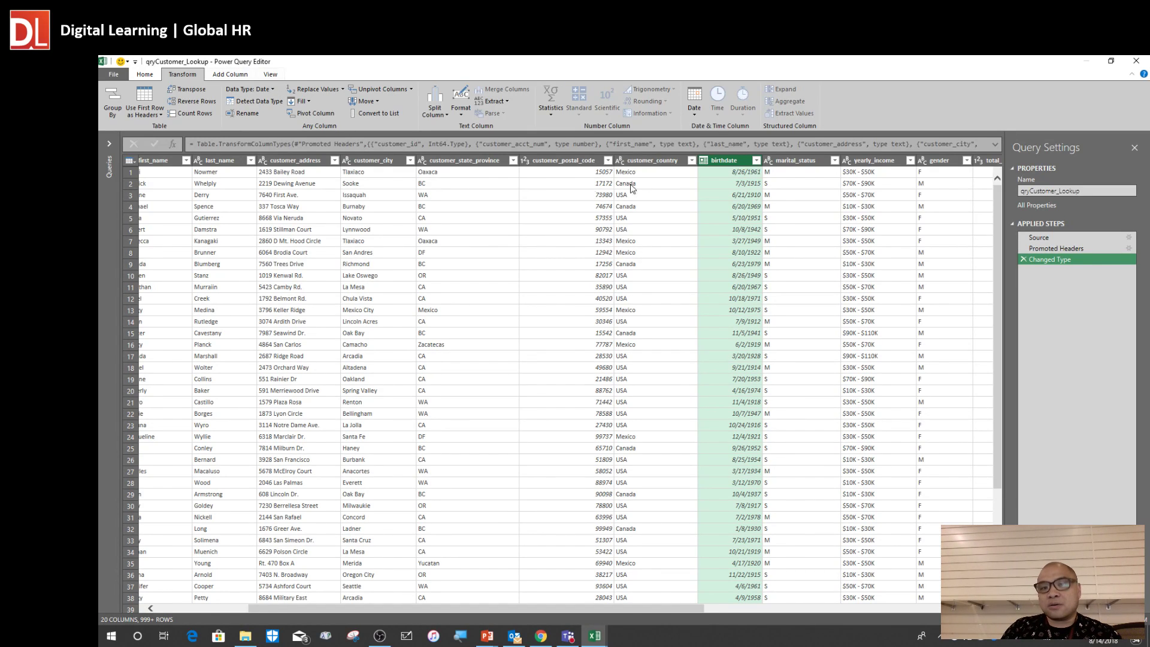
With the birthdate column selected, show the Add Column ribbon.
click(732, 160)
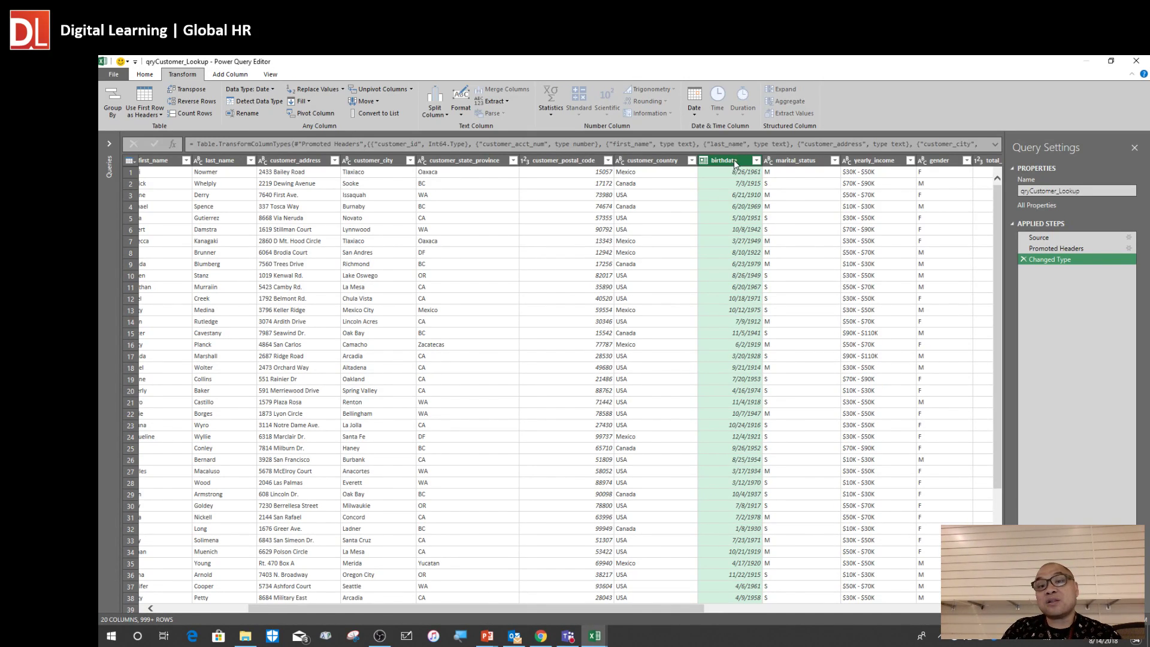
click(230, 76)
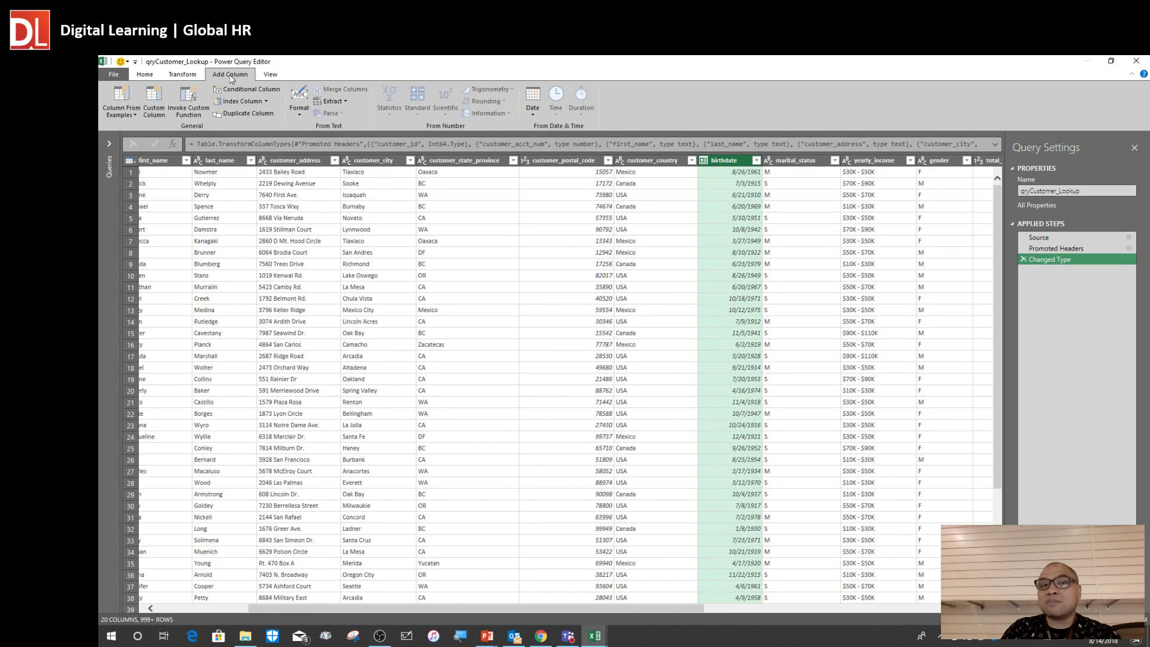